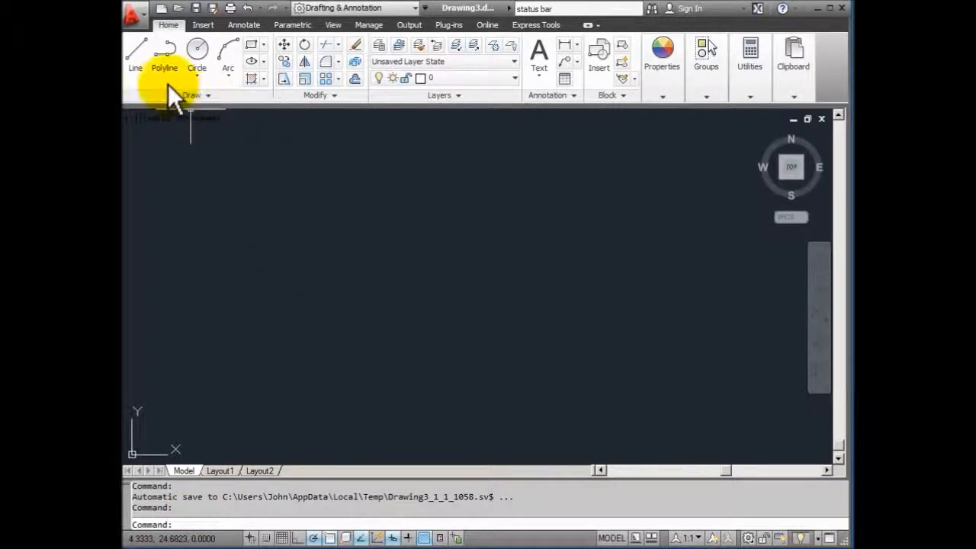
Draw two connected lines, a horizontal one across the upper drawing area and a vertical one down from its right end
left_click(140, 50)
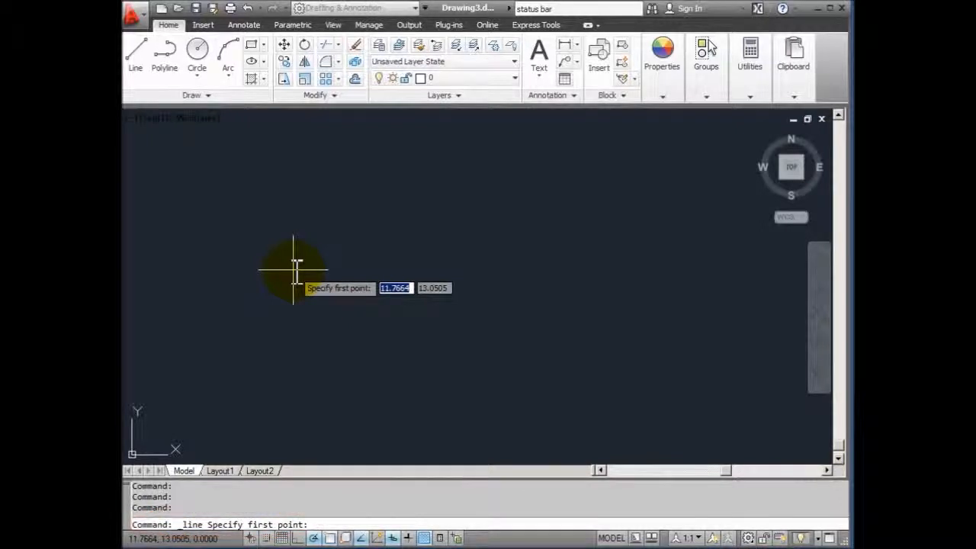
left_click(281, 197)
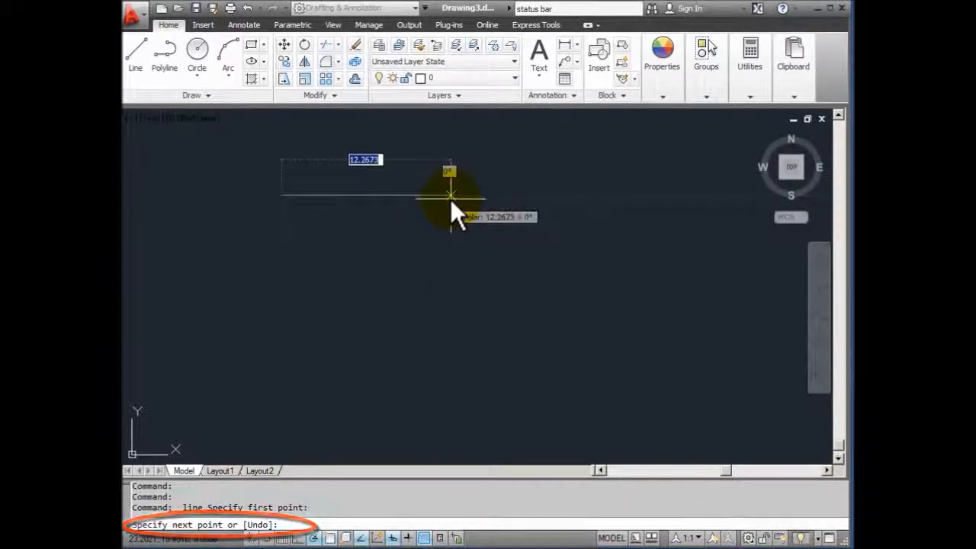
left_click(556, 196)
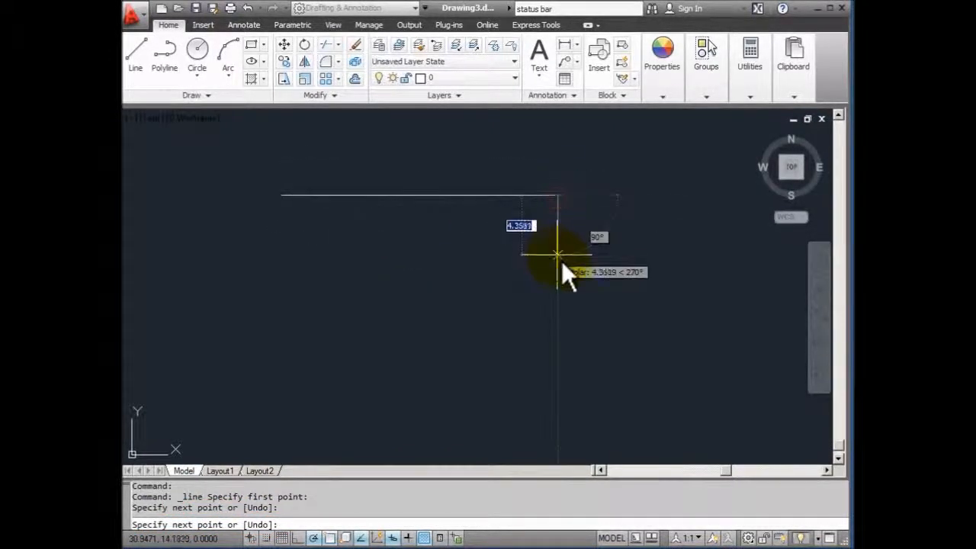
left_click(556, 389)
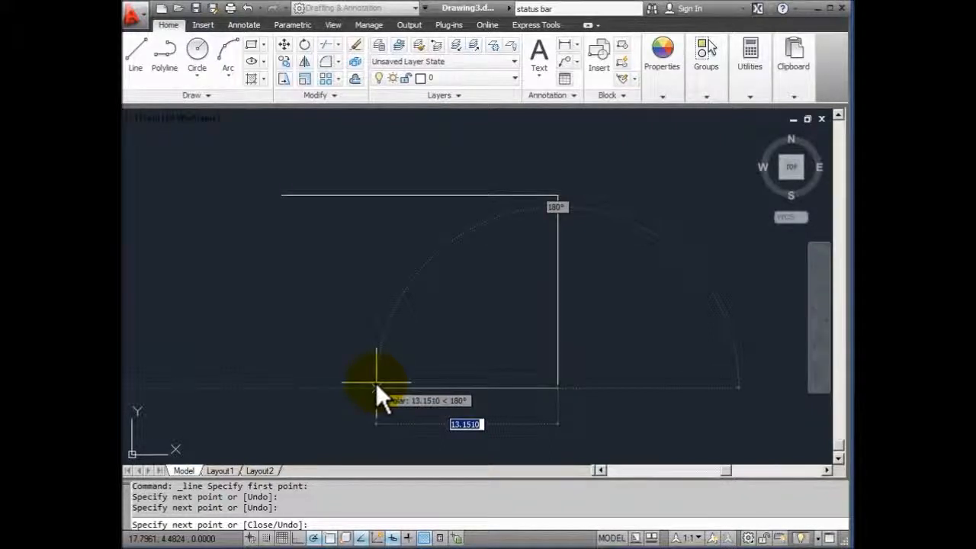
right_click(372, 347)
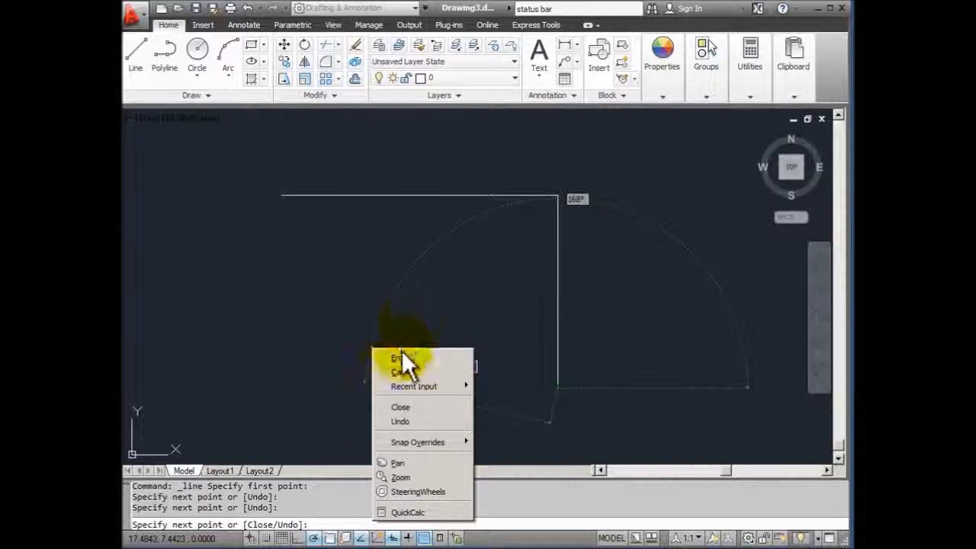
left_click(400, 358)
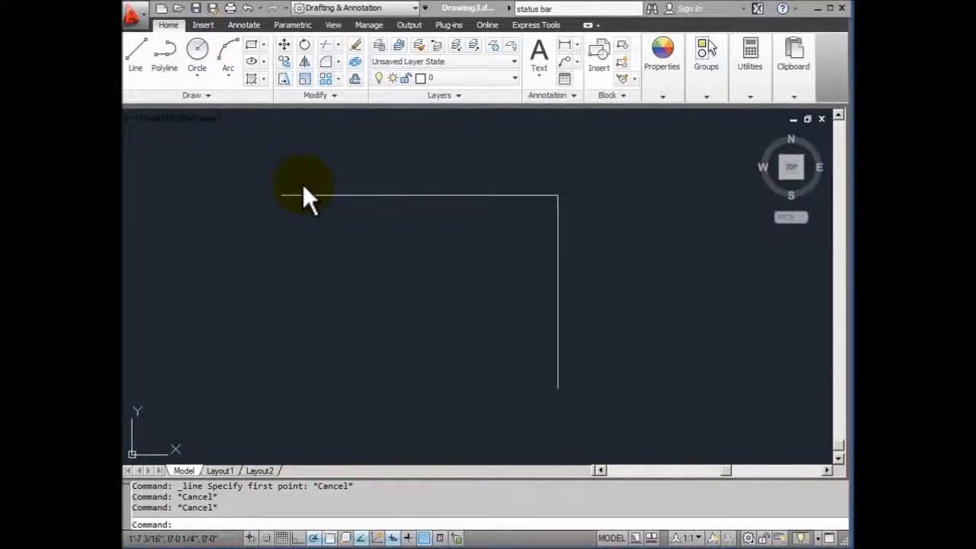
left_click(128, 45)
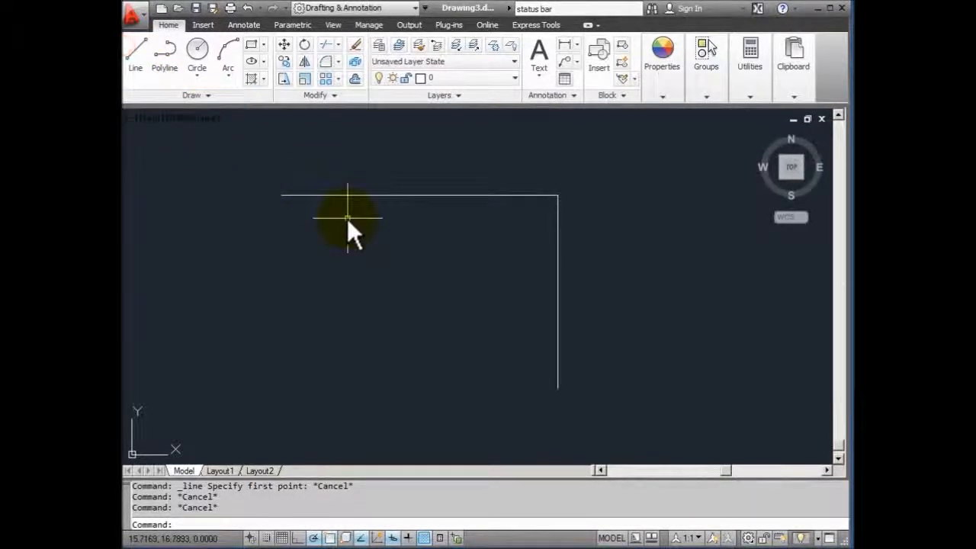
left_click(136, 49)
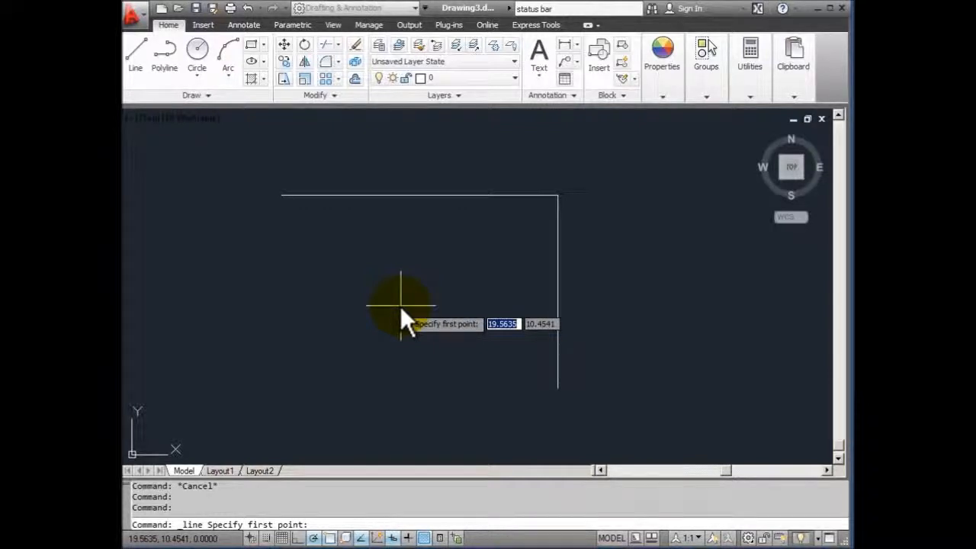
key("Escape")
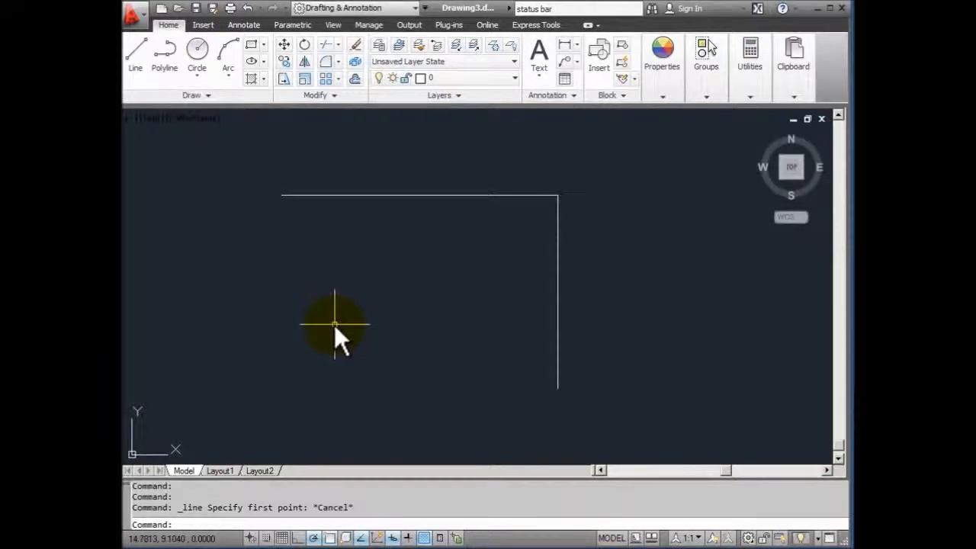
key("Escape")
key("Escape")
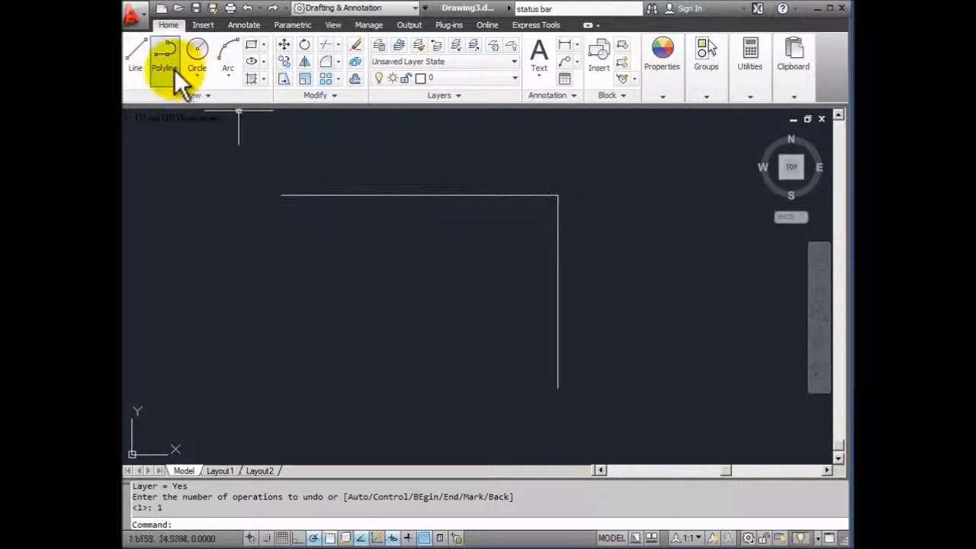
Begin a new line with a horizontal segment below the first horizontal line, and undo that segment within the Line command
left_click(137, 55)
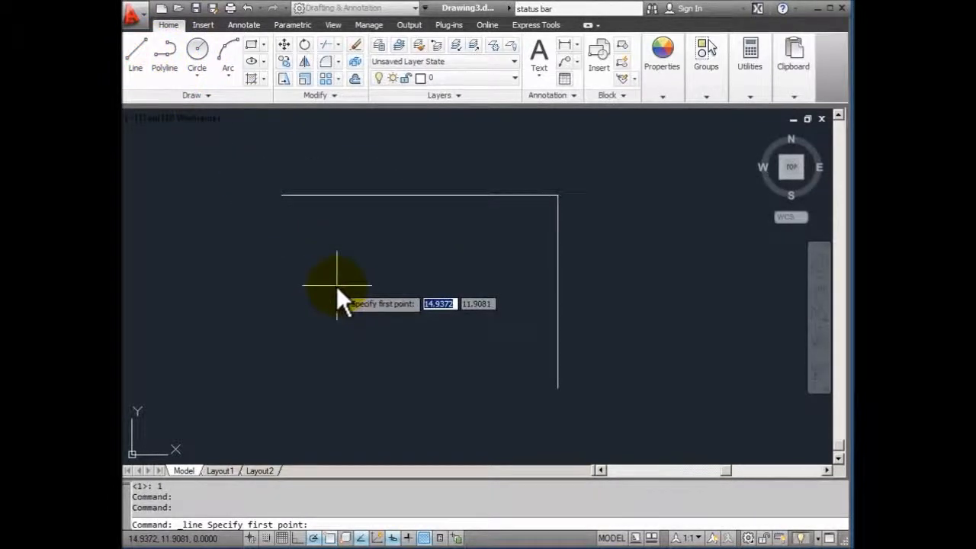
left_click(216, 254)
left_click(404, 254)
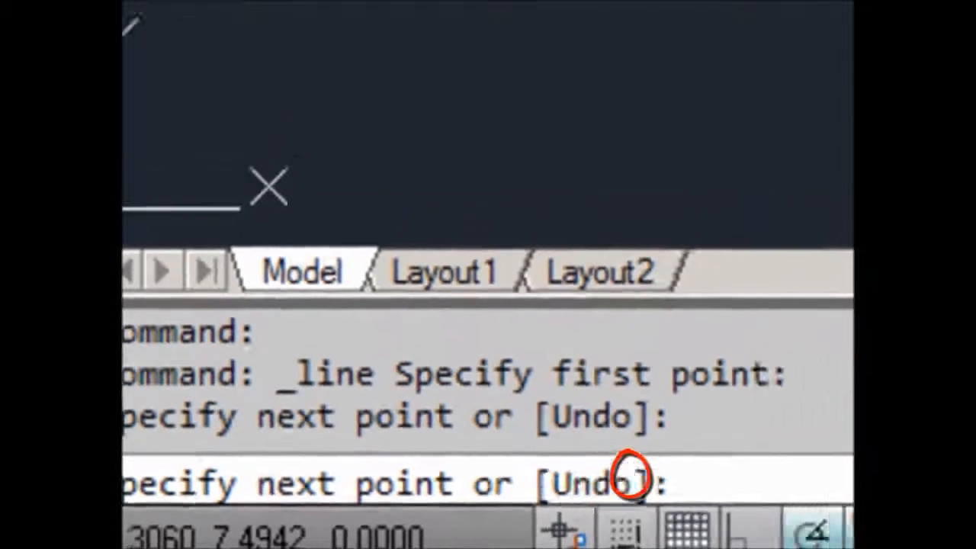
type("u")
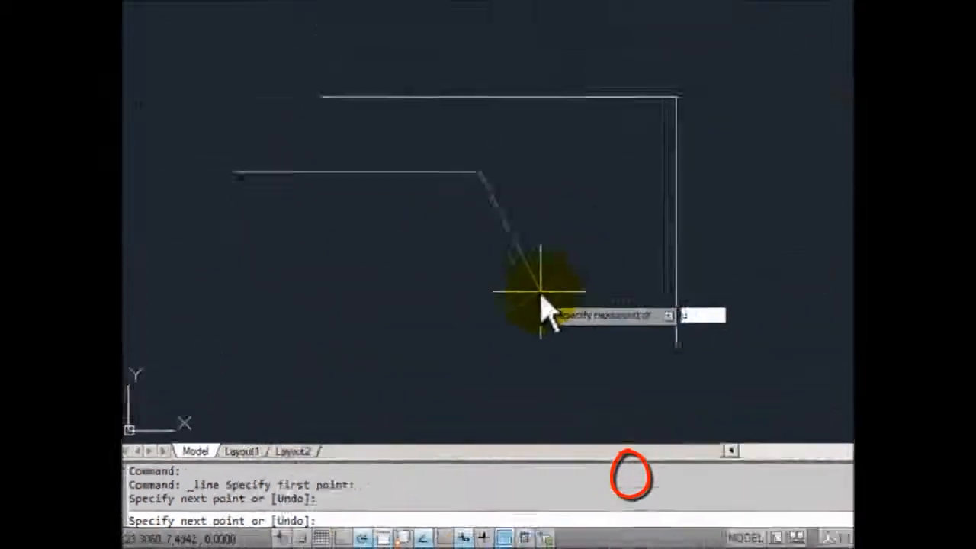
key("Return")
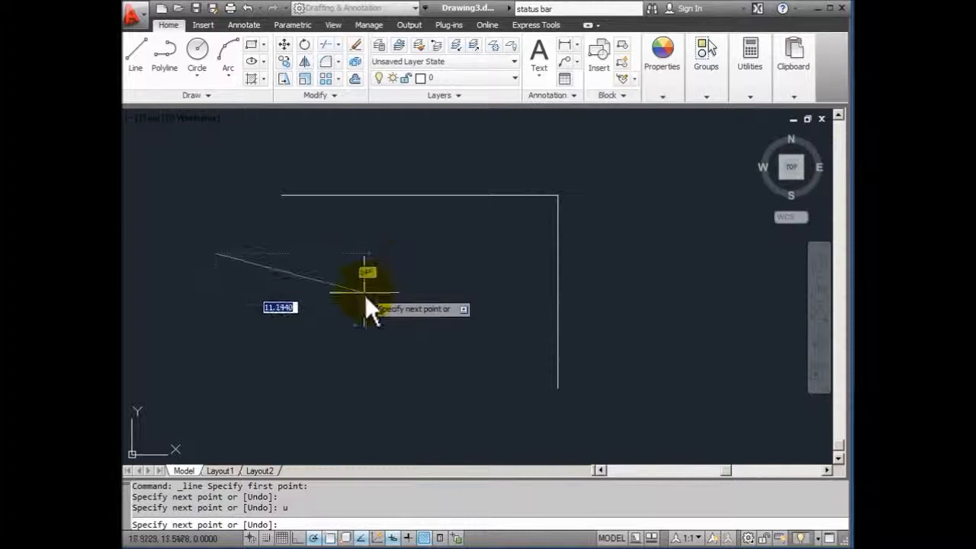
Draw a horizontal segment from the retained start point, add a vertical segment downward from its end, and finish the line
left_click(423, 251)
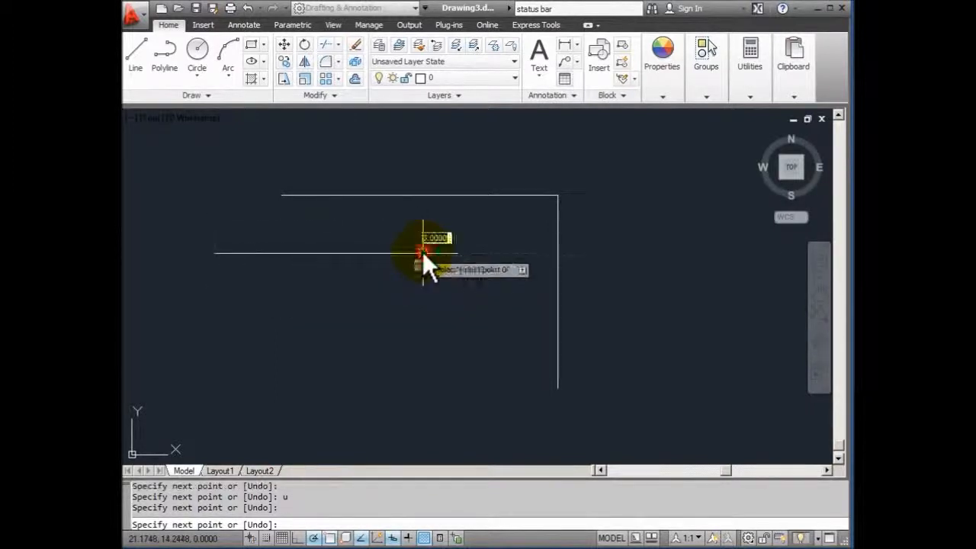
left_click(428, 349)
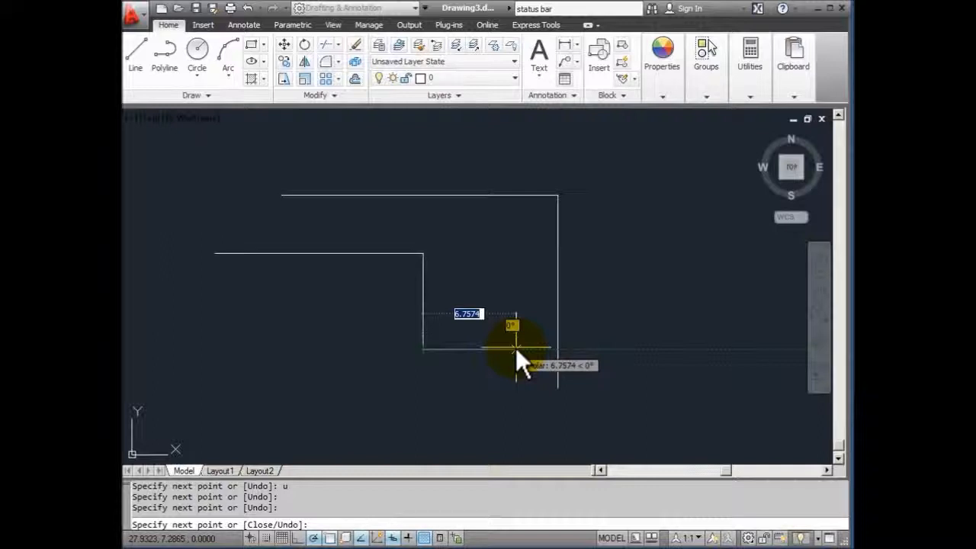
right_click(516, 348)
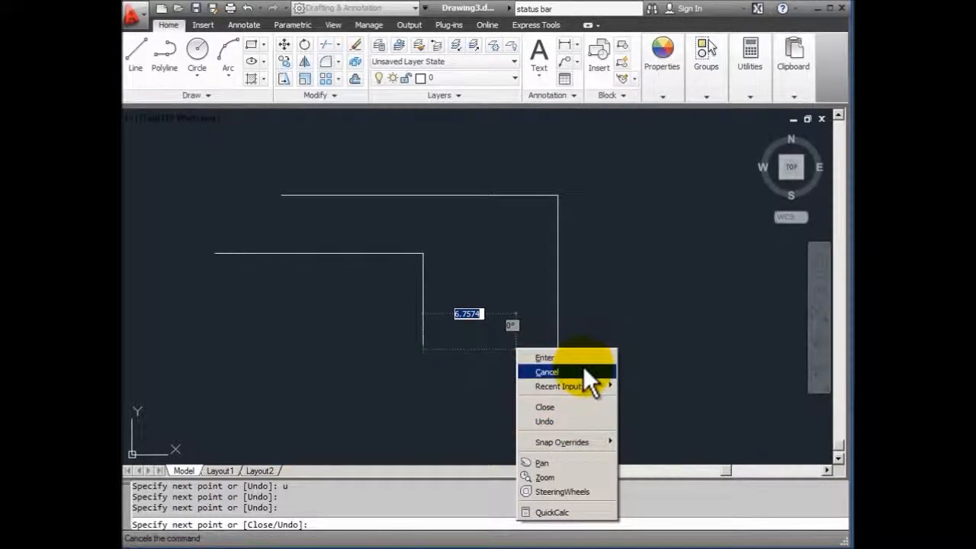
mouse_move(580, 384)
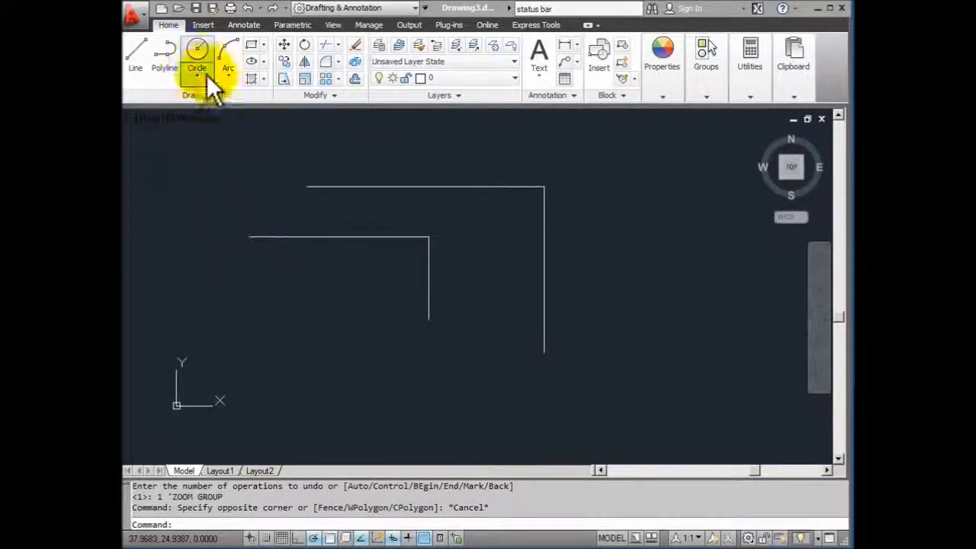
Draw a circle of radius 2 below the left end of the shorter horizontal line
left_click(197, 53)
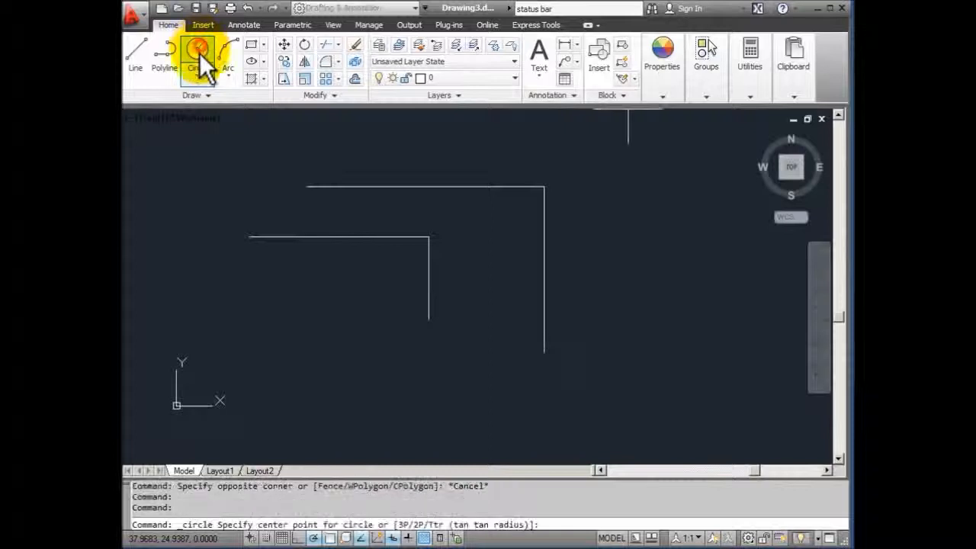
left_click(241, 306)
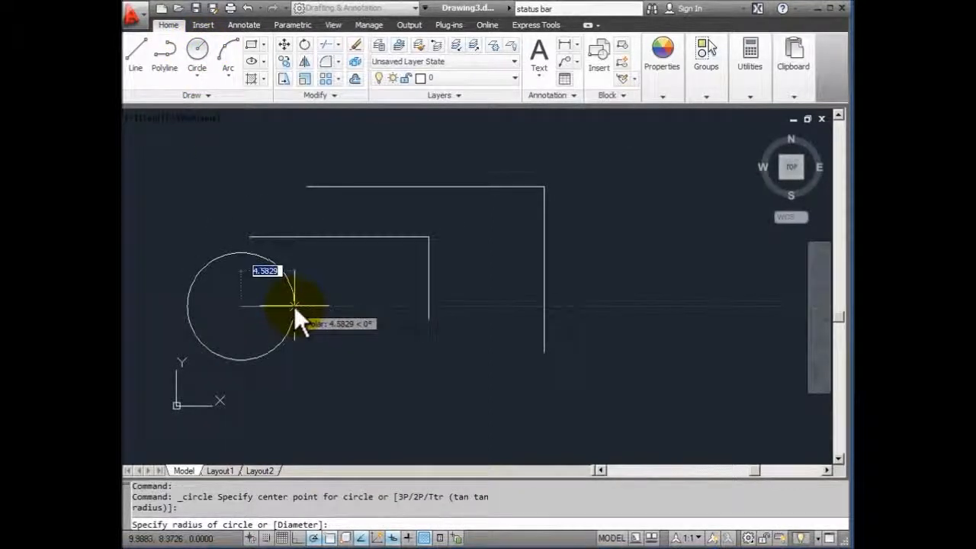
type("2")
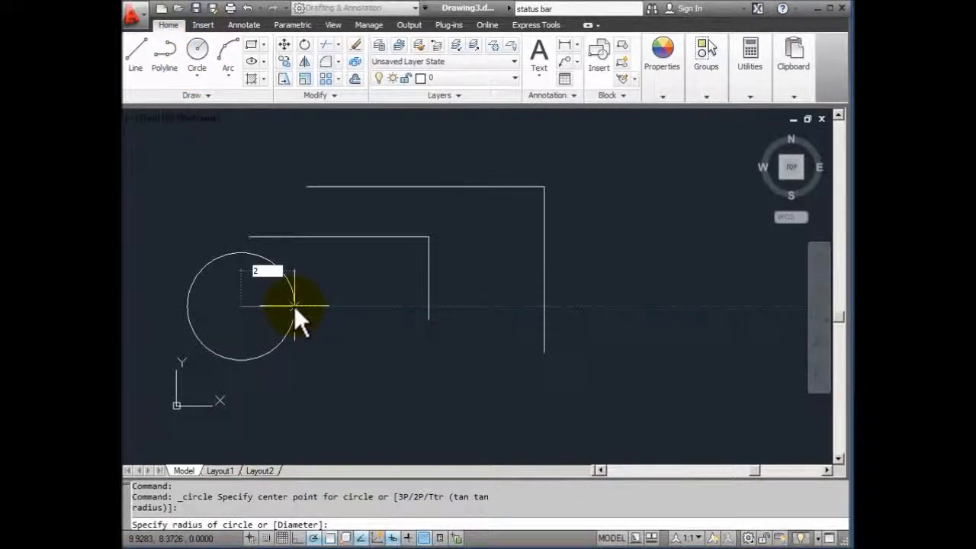
key("Return")
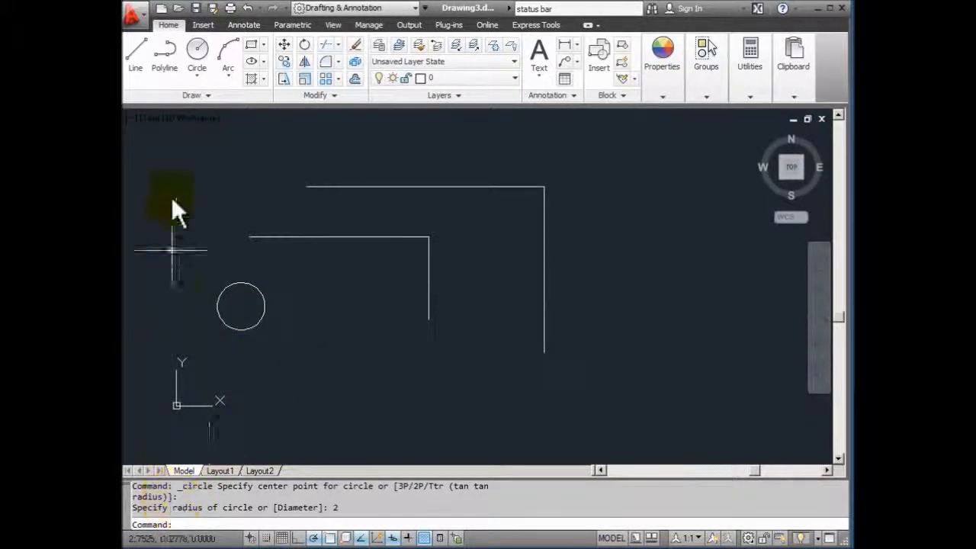
Draw a second circle to the right of the first one, accepting the default radius of 2.0000
left_click(195, 47)
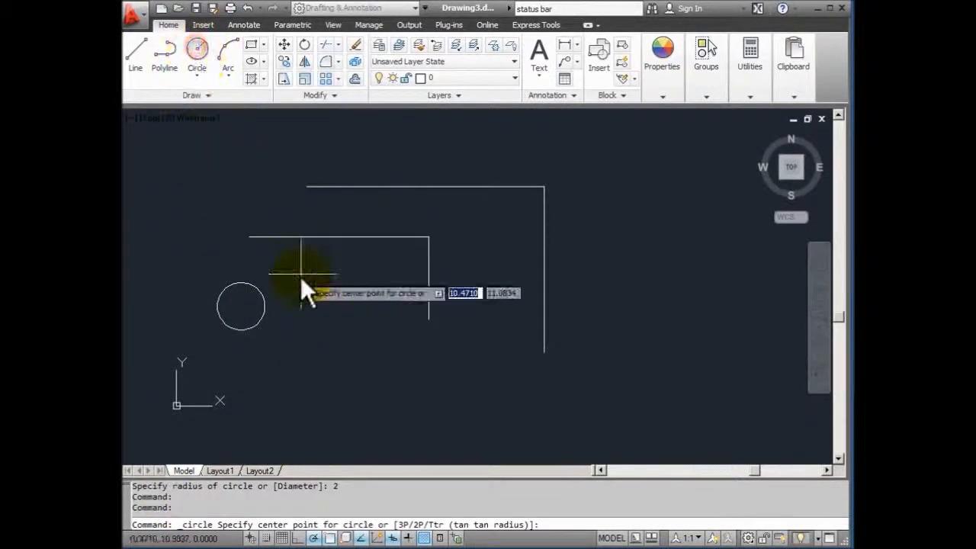
left_click(340, 305)
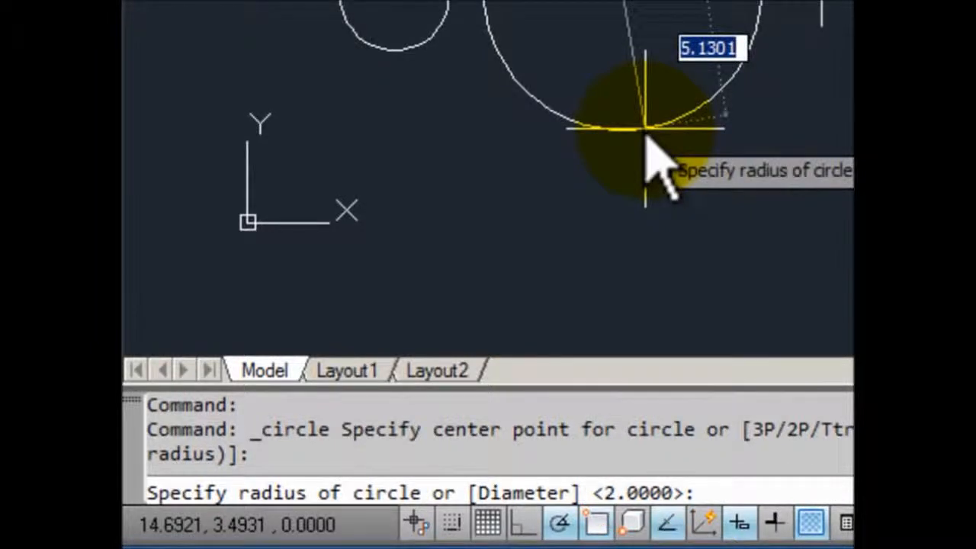
key("Return")
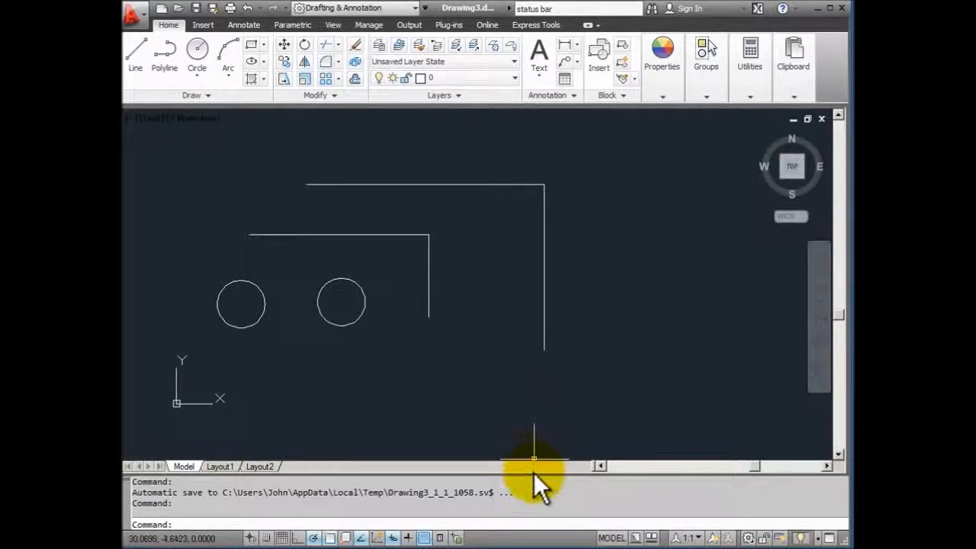
Review the command history by temporarily enlarging the command line area, restoring its height, and looking back through the earlier entries
left_click_drag(534, 467, 530, 412)
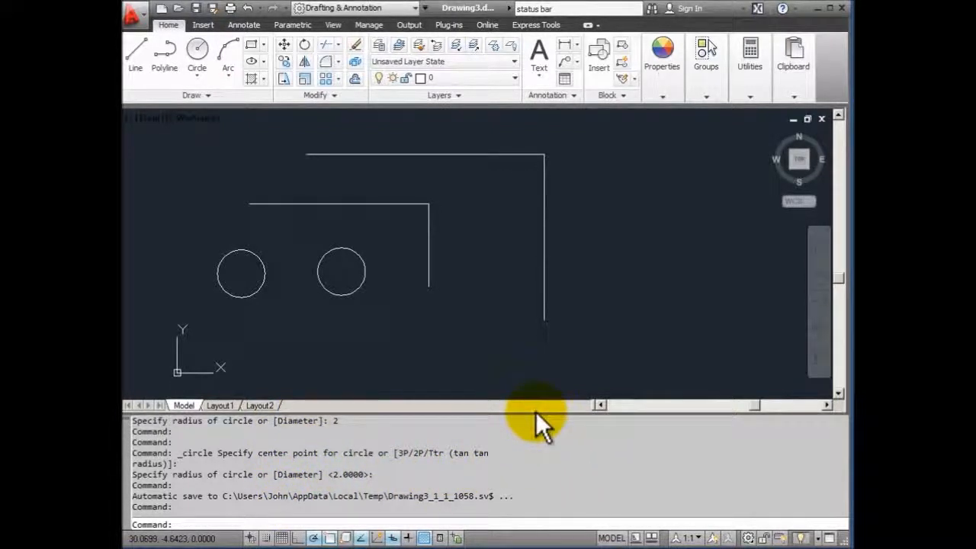
left_click_drag(536, 412, 534, 477)
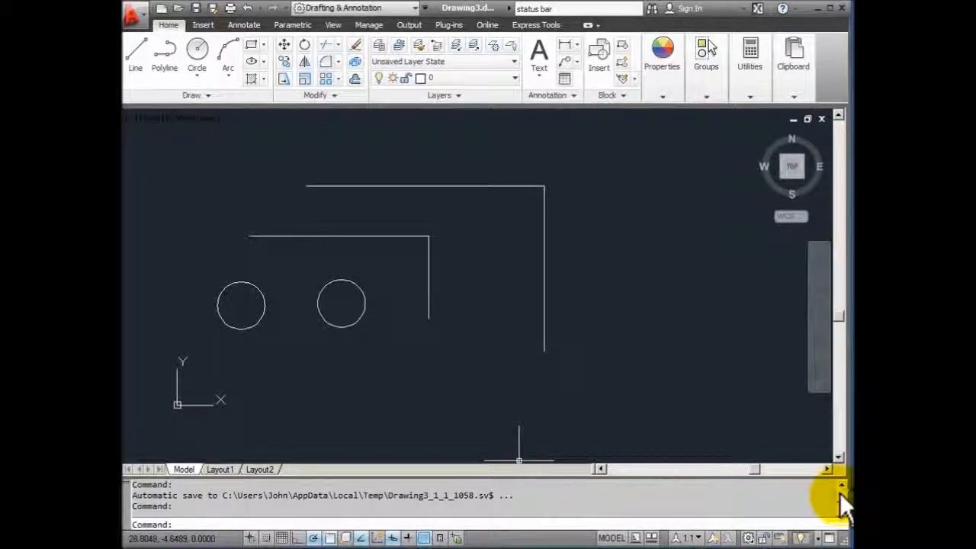
left_click(840, 486)
left_click(840, 486)
left_click(840, 485)
left_click(841, 485)
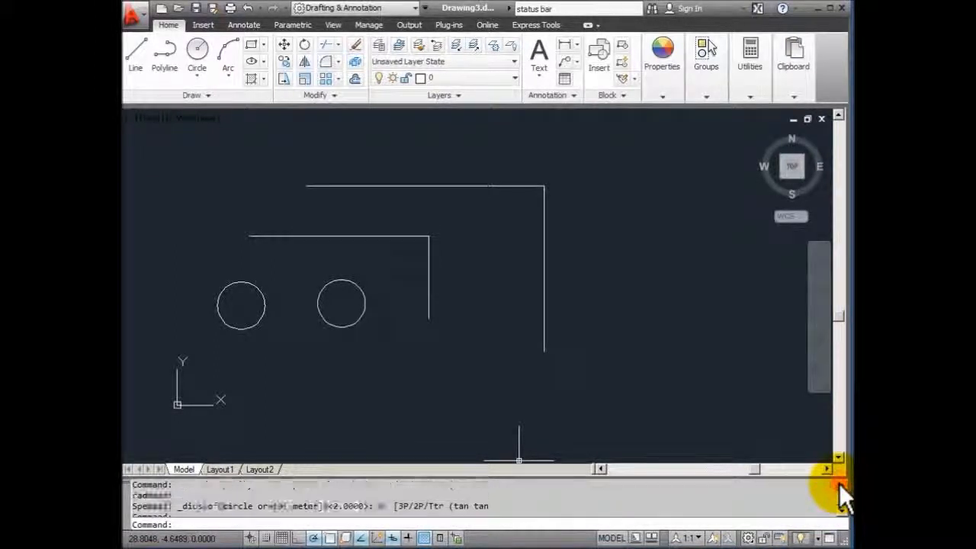
left_click(841, 485)
left_click(843, 512)
left_click(843, 513)
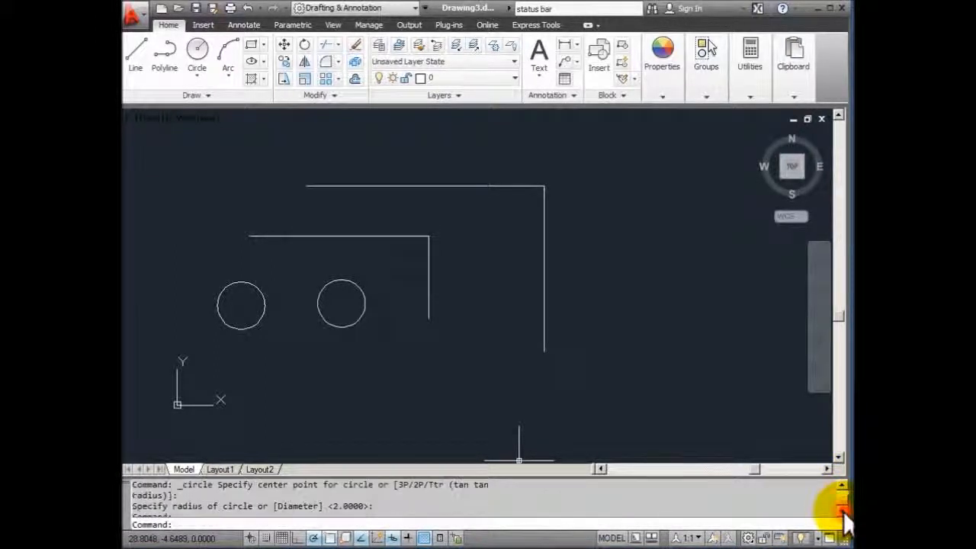
left_click(843, 513)
left_click(843, 513)
left_click(843, 513)
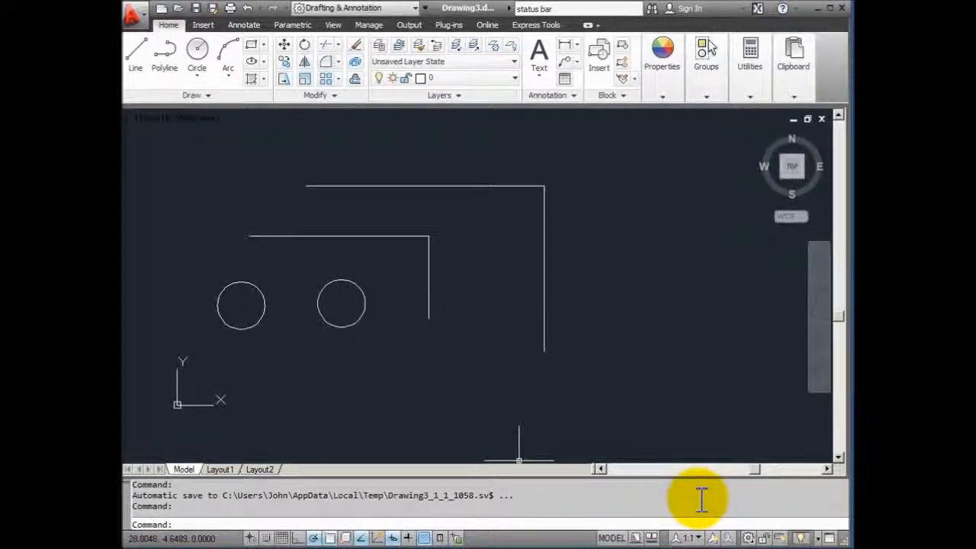
Open the separate text window and look back through the drawing's earlier command history
key("F2")
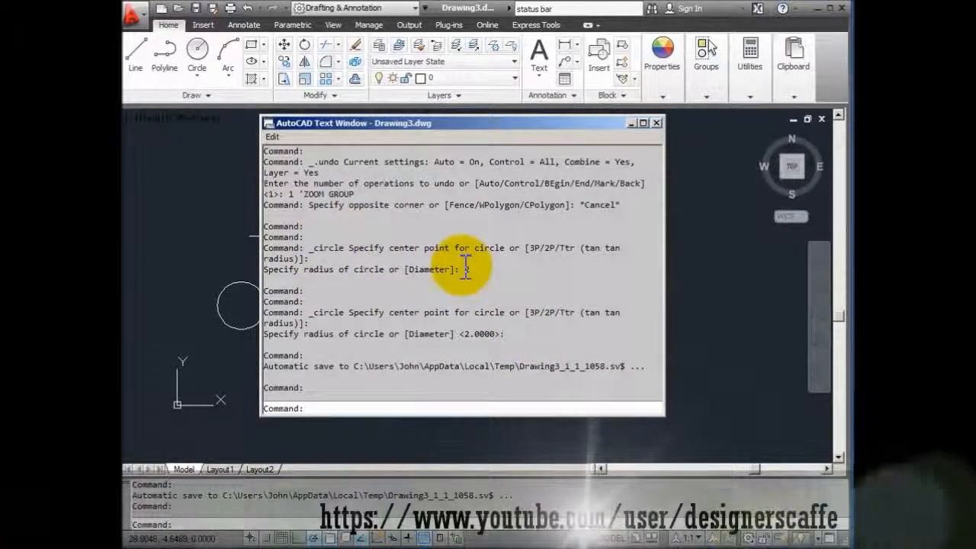
scroll(588, 218, "up", 3)
scroll(524, 239, "up", 6)
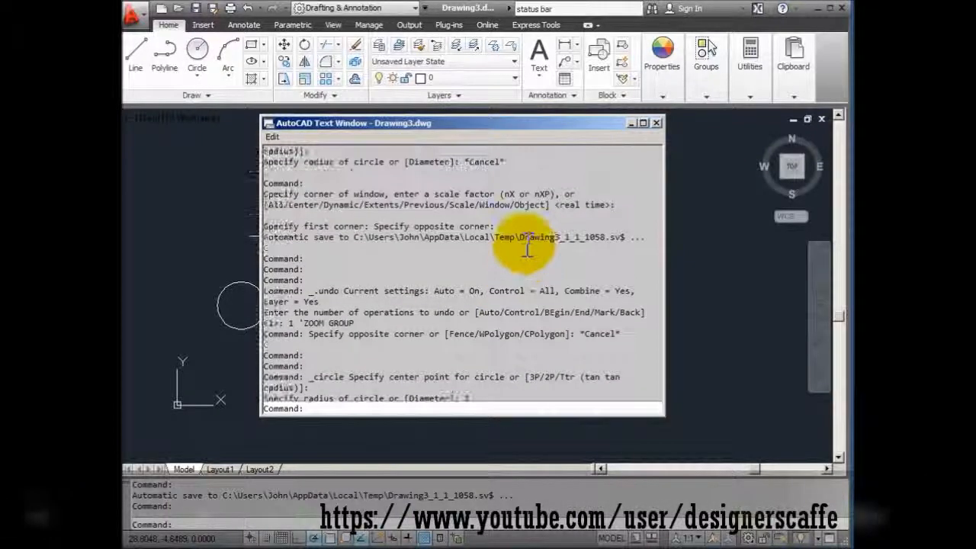
scroll(529, 245, "up", 4)
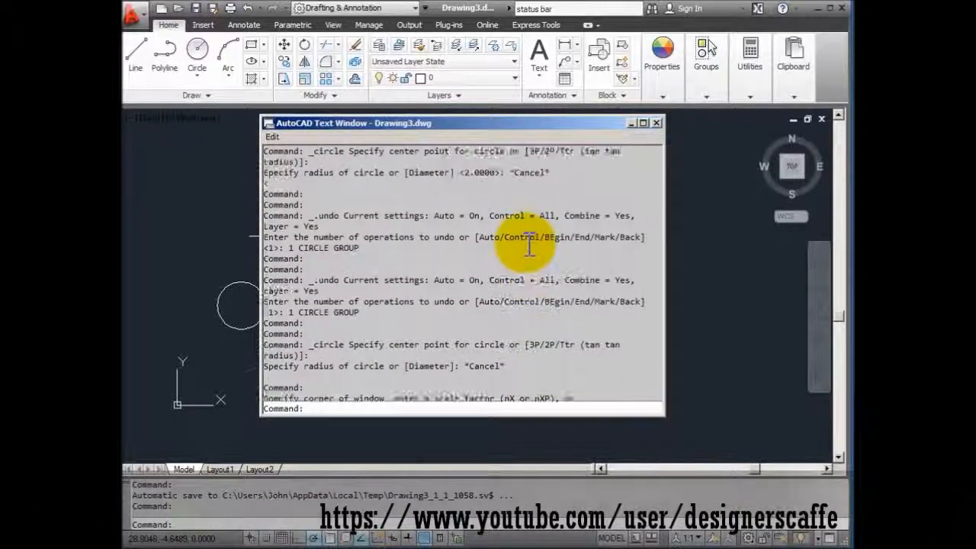